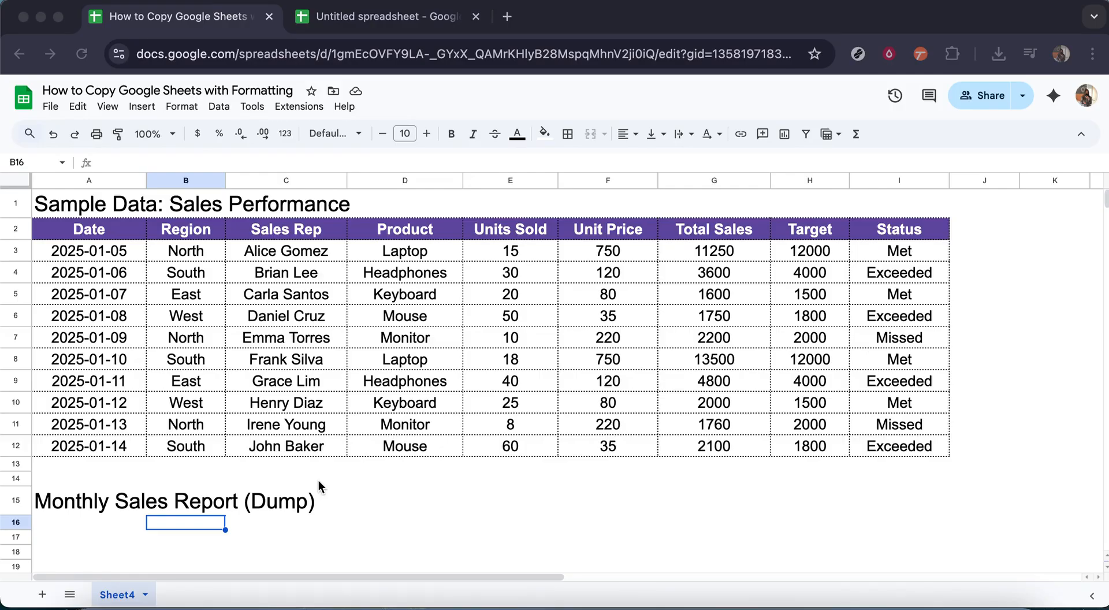
Copy the whole sales performance table, range A2:I12, including its header row.
click(352, 486)
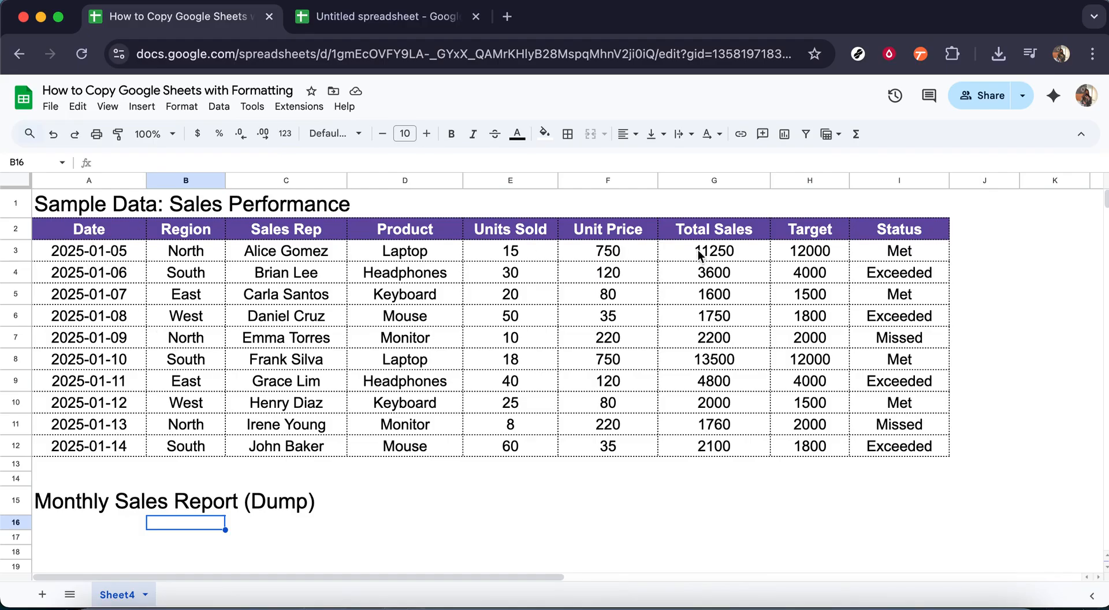
click(67, 228)
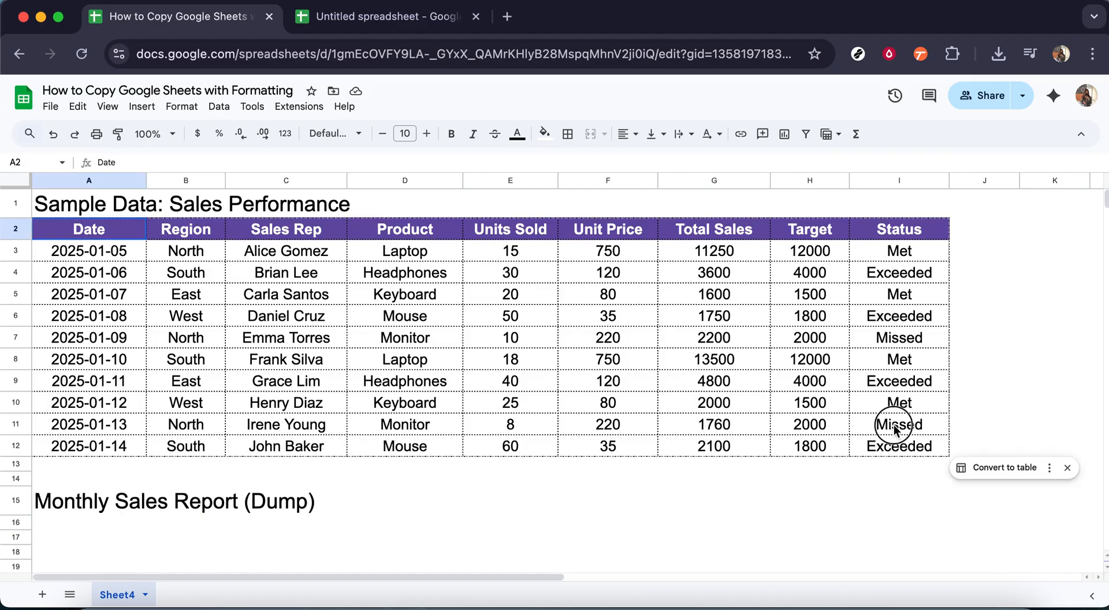
key(shift+Down)
key(shift+Right)
key(shift+Down)
key(shift+Right)
key(shift+Down)
key(shift+Right)
key(shift+Down)
key(shift+Right)
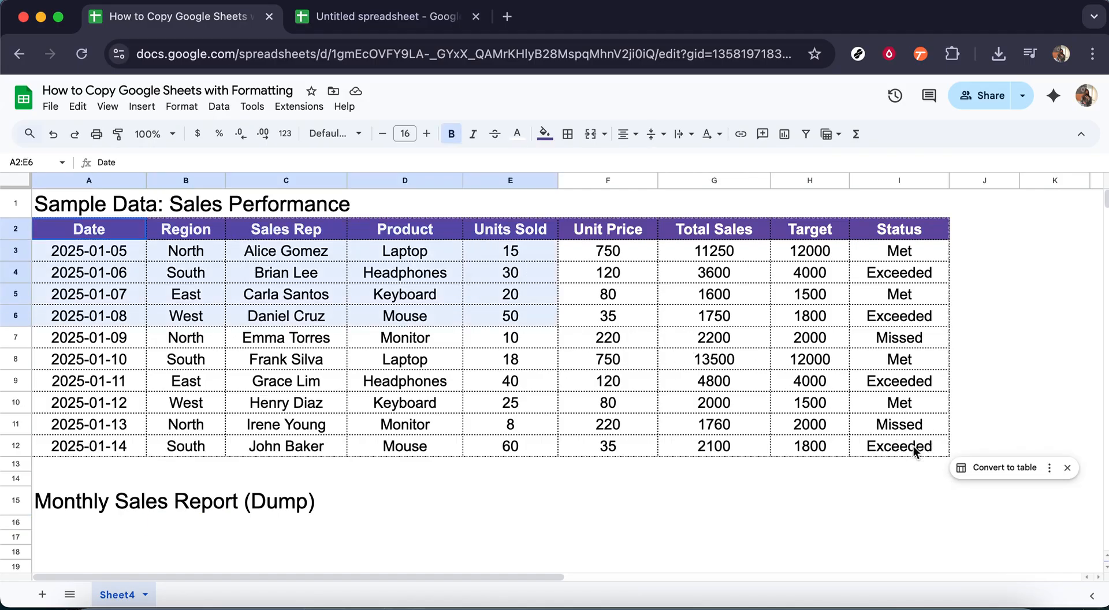
key(shift+Right)
shift+click(914, 446)
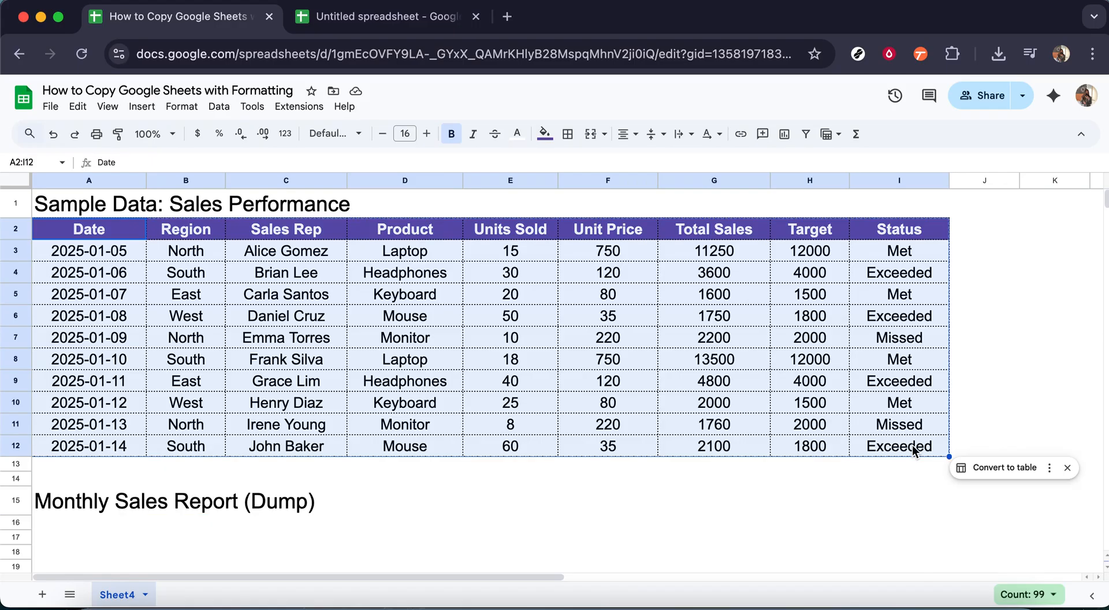
key(super+c)
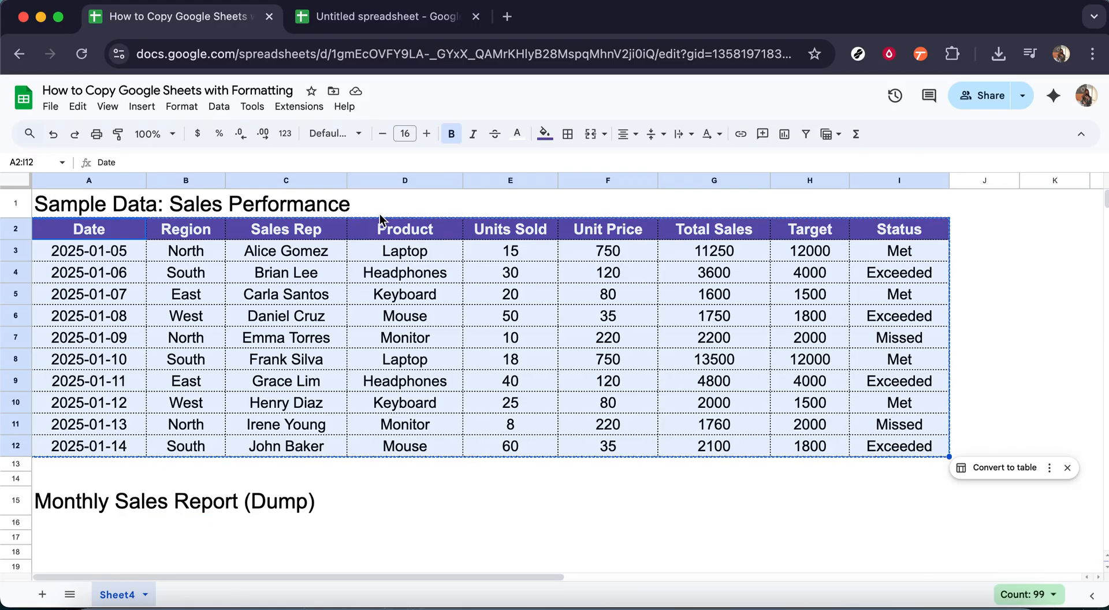
Paste only the formatting of the copied table into the untitled spreadsheet, starting at cell A2.
click(359, 19)
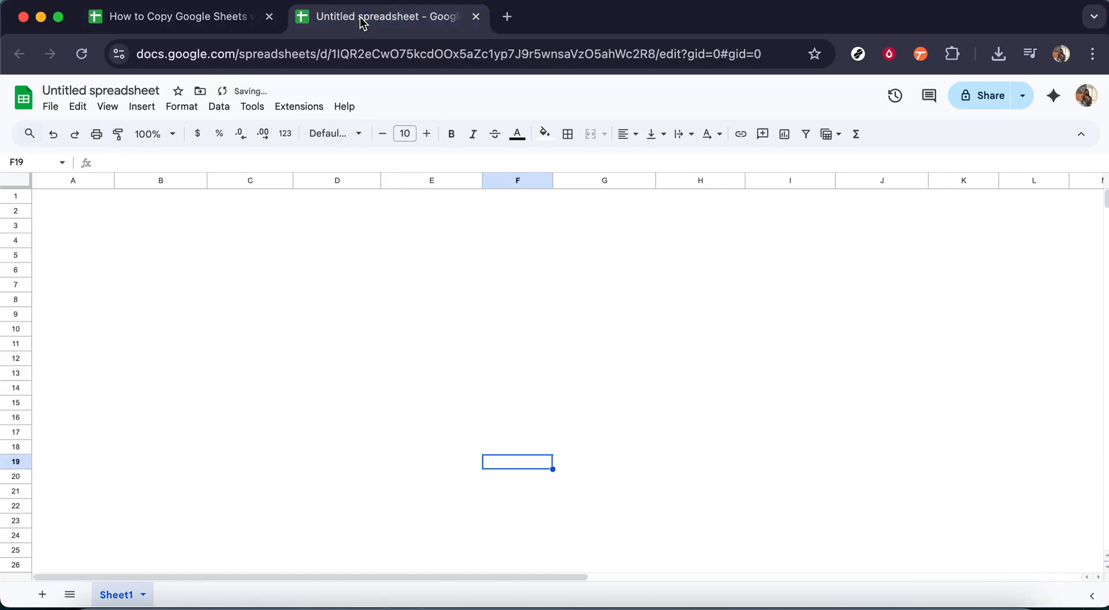
click(97, 226)
click(95, 211)
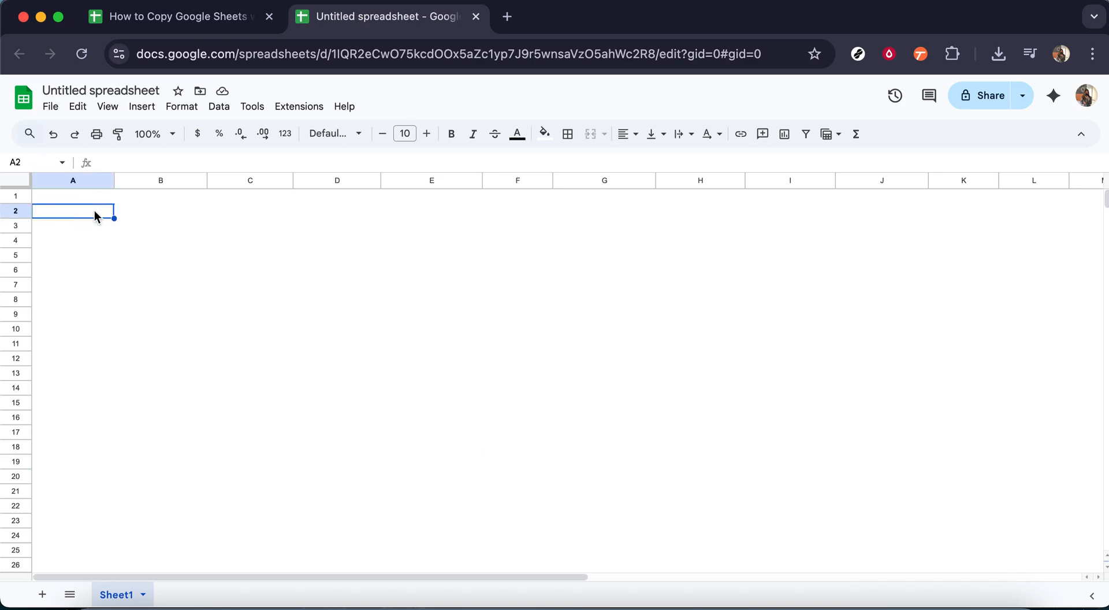
right_click(95, 210)
mouse_move(97, 214)
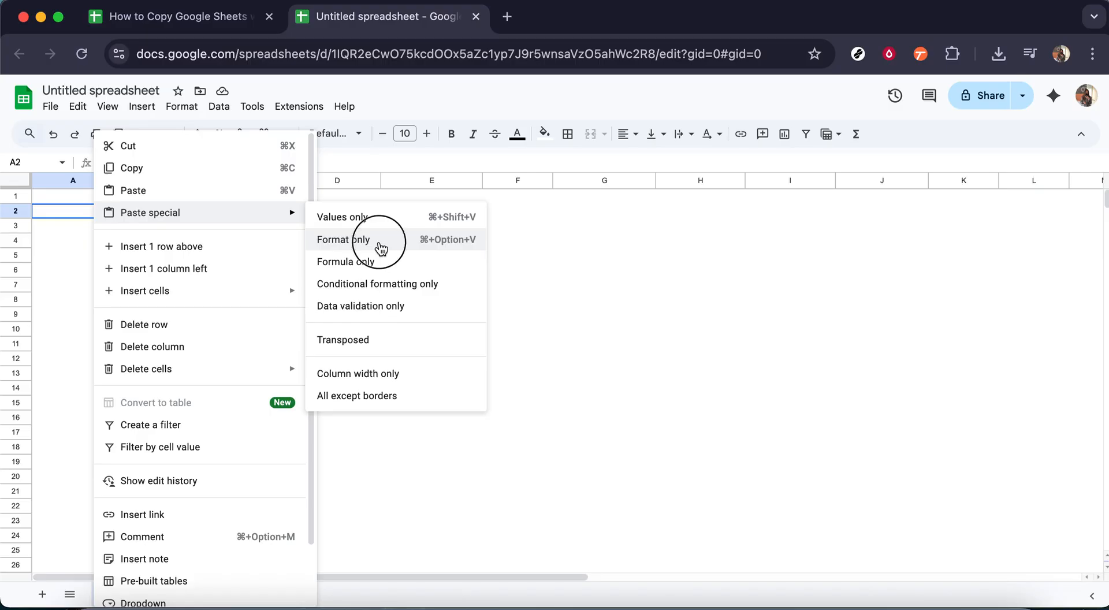
click(436, 265)
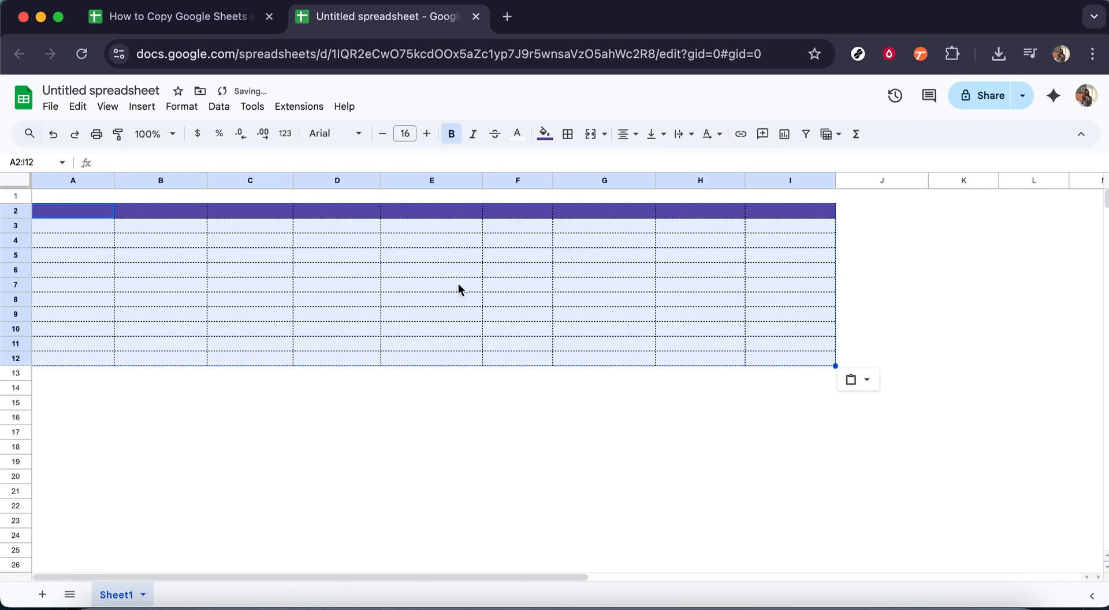
Back in the source spreadsheet, use Paint format to apply the formatting of table A2:I12 to the empty area starting at M2.
click(200, 23)
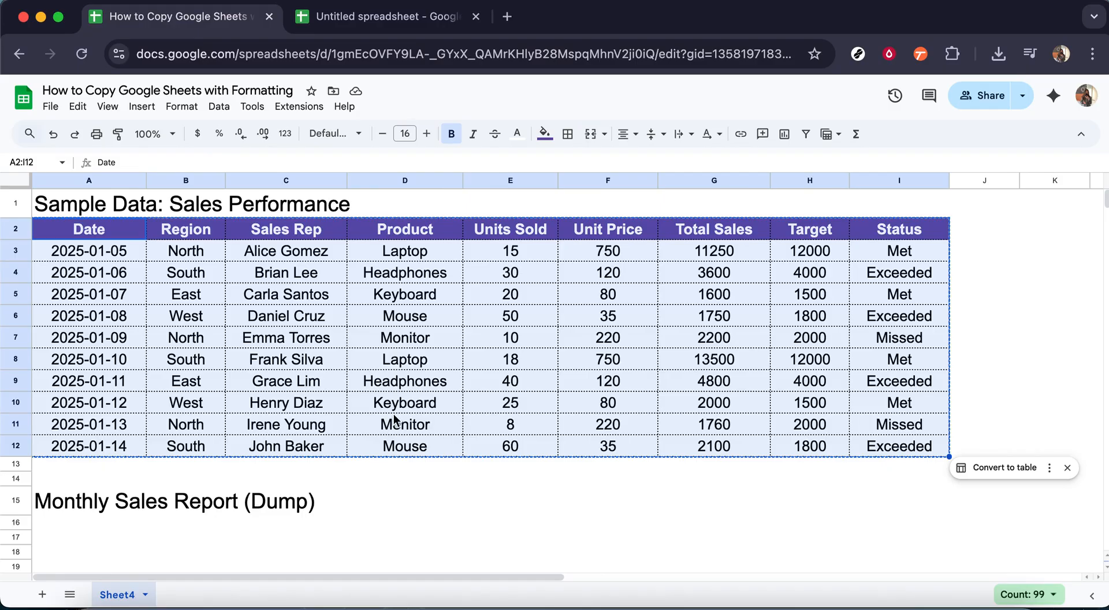
click(473, 505)
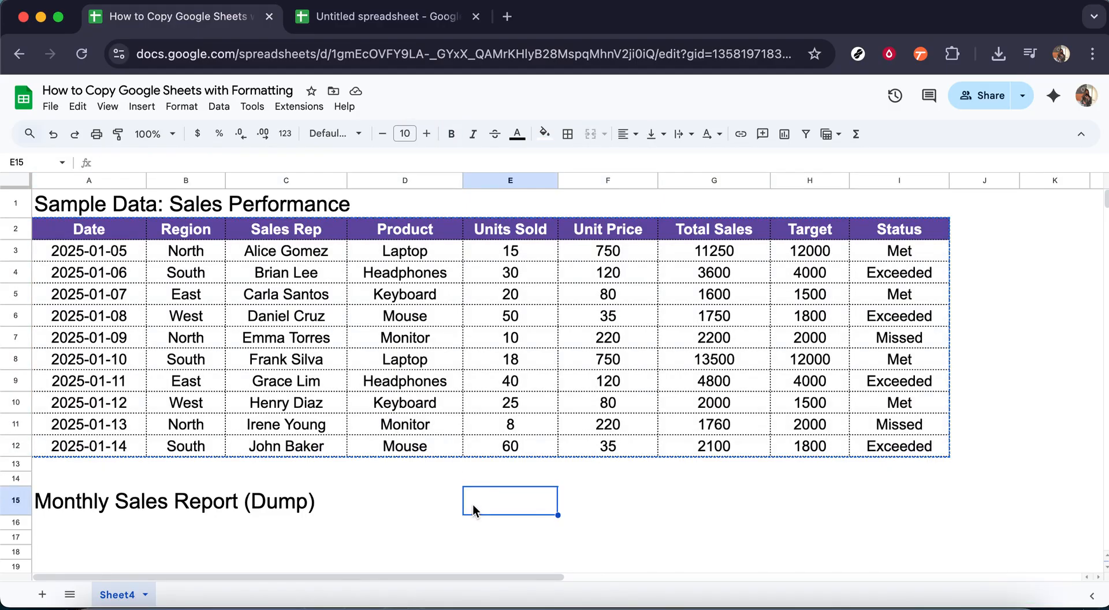
key(Home)
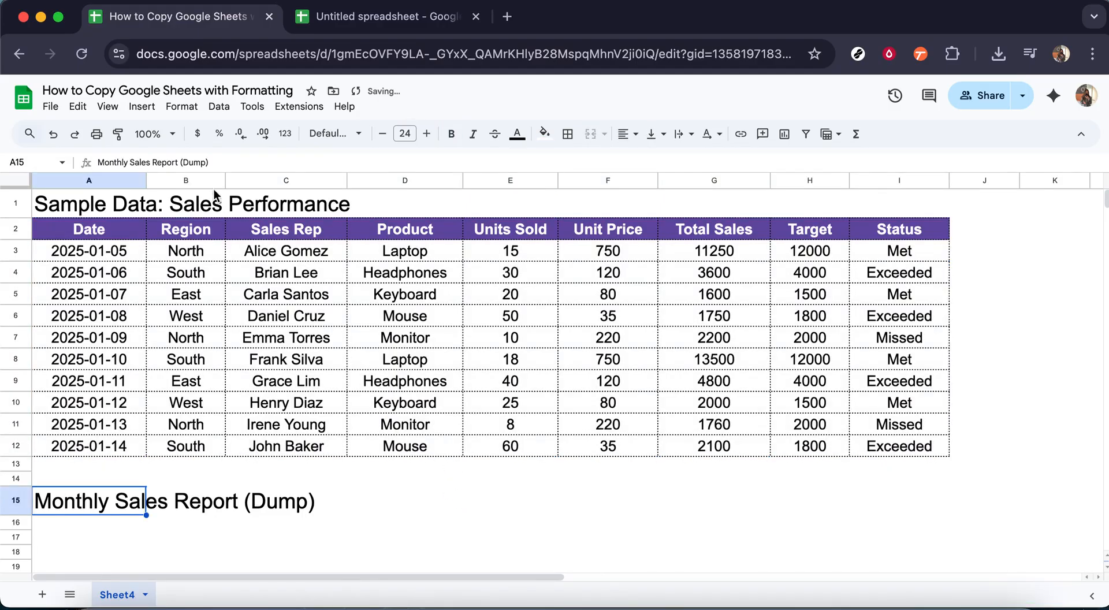
drag(105, 231, 904, 451)
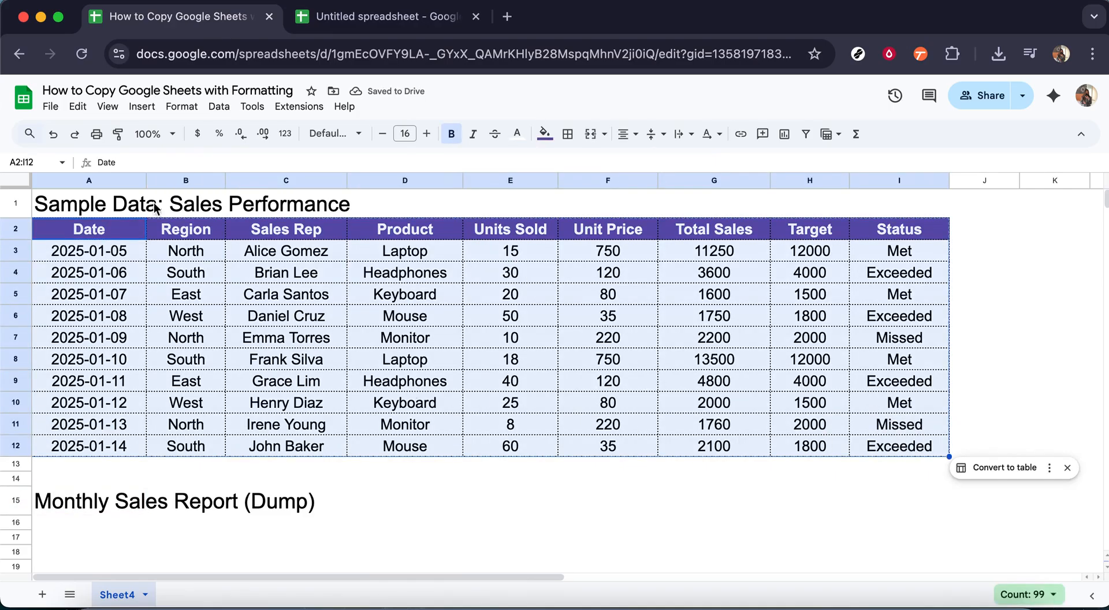
click(119, 137)
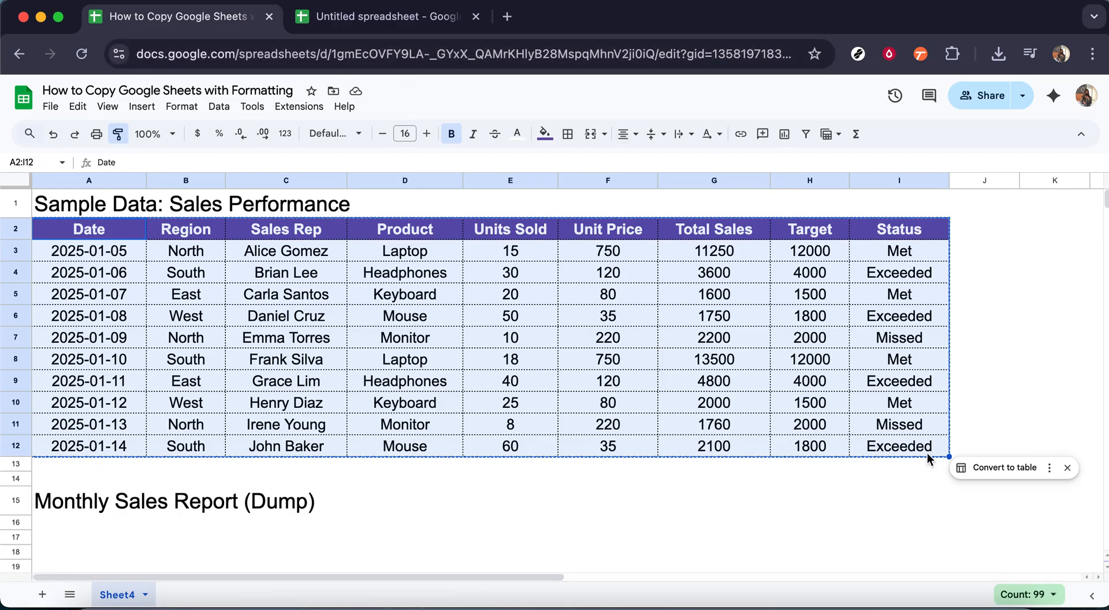
drag(530, 576, 795, 571)
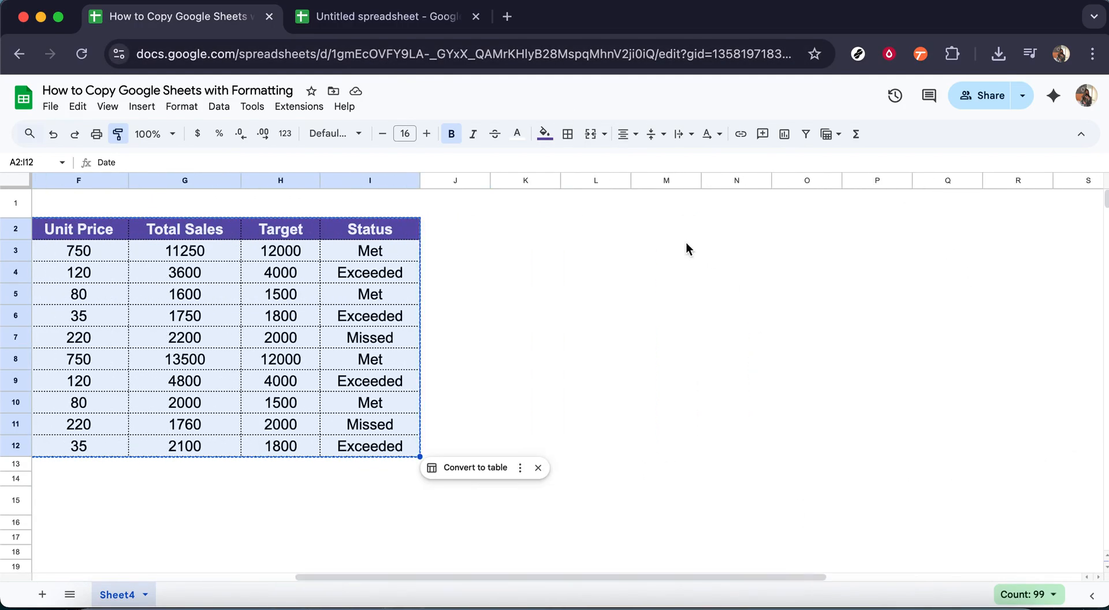
click(657, 225)
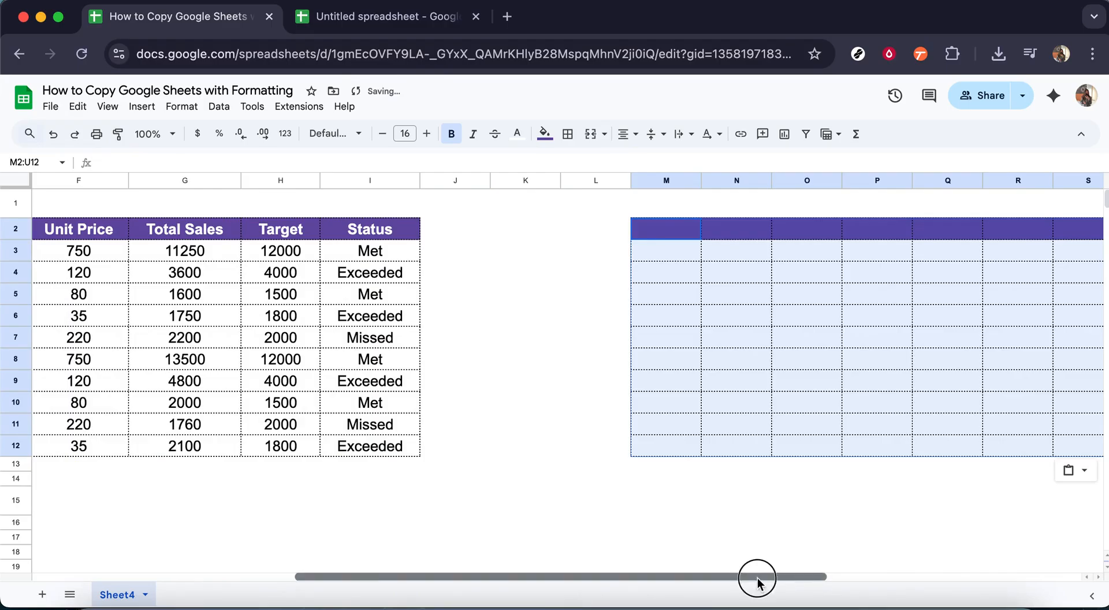
drag(758, 577, 387, 577)
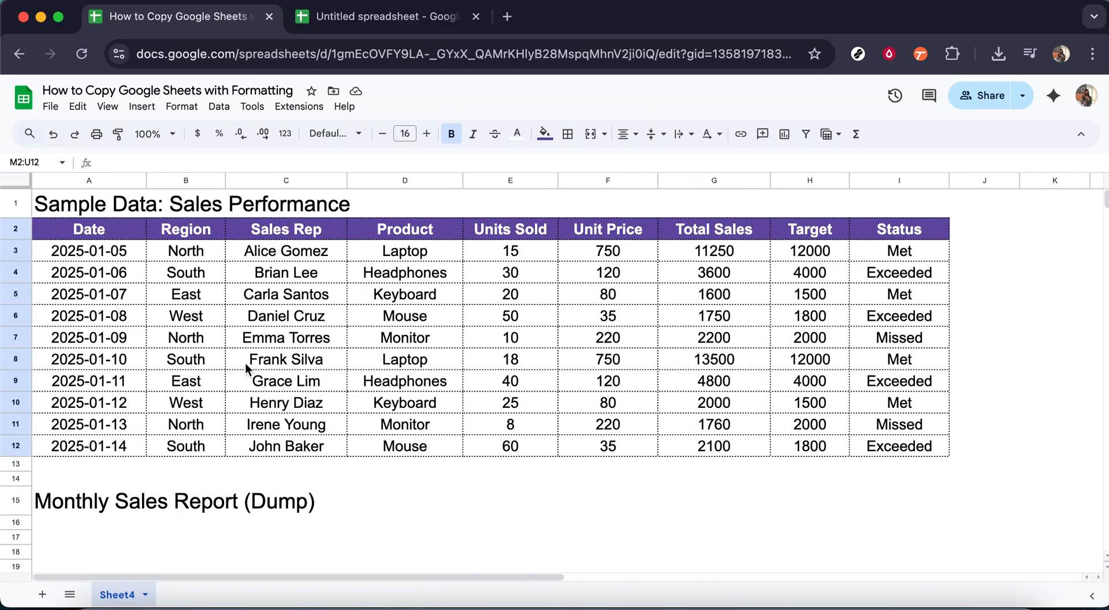
click(476, 504)
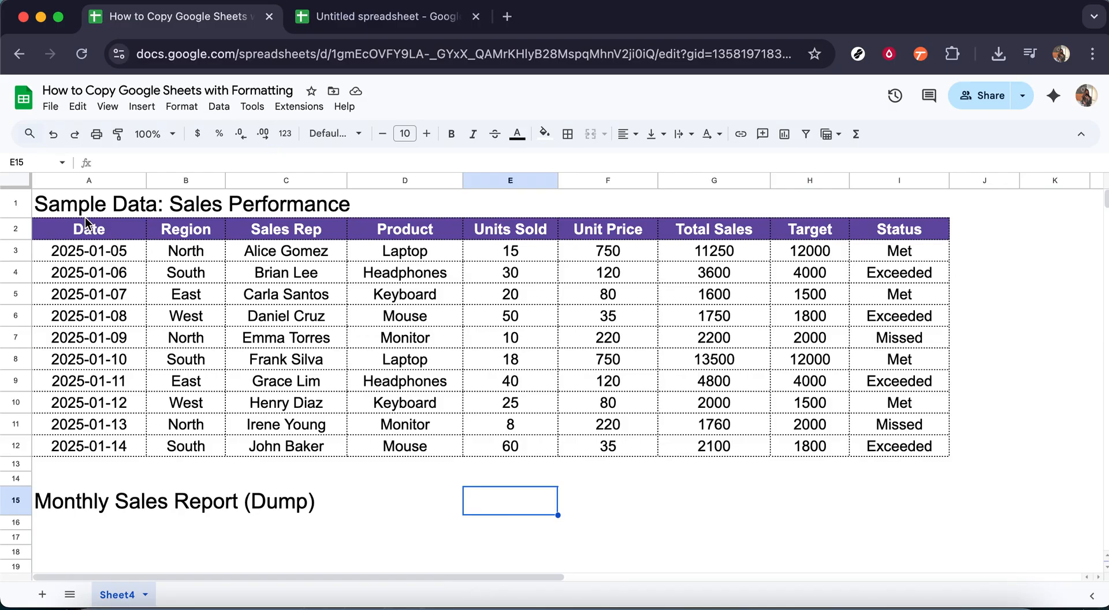
Make a copy of the entire spreadsheet in My Drive, keeping the suggested name and leaving the sharing and comment options off.
click(52, 107)
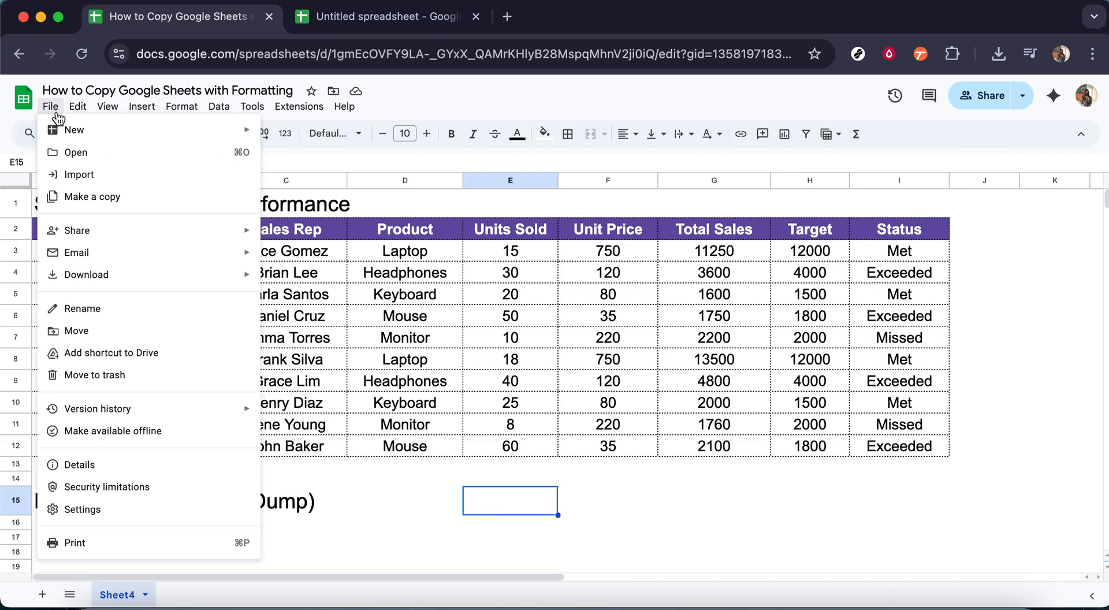
click(149, 204)
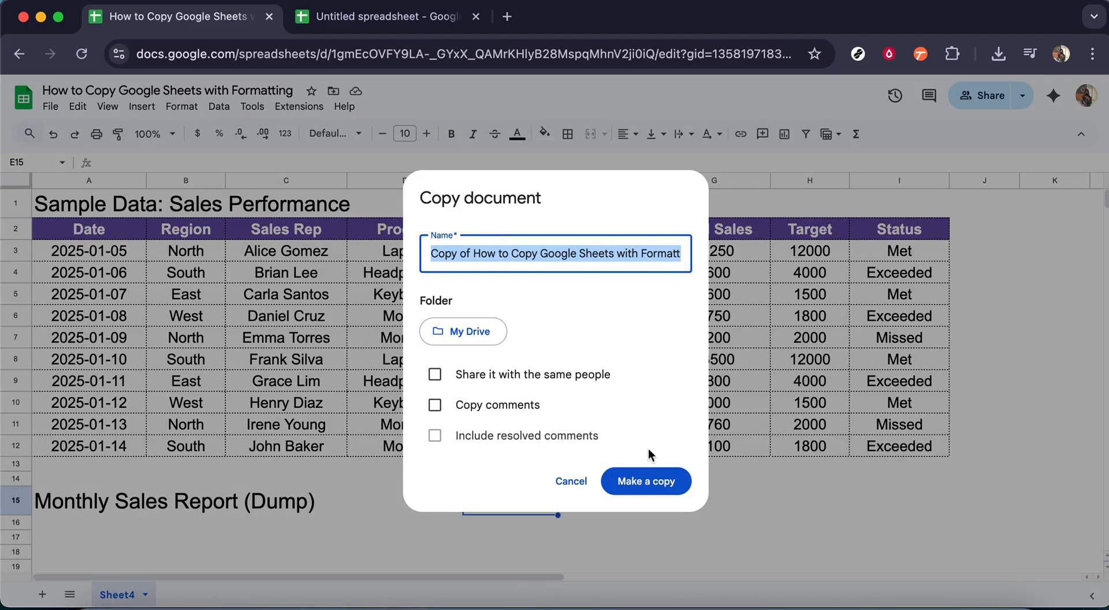
click(640, 484)
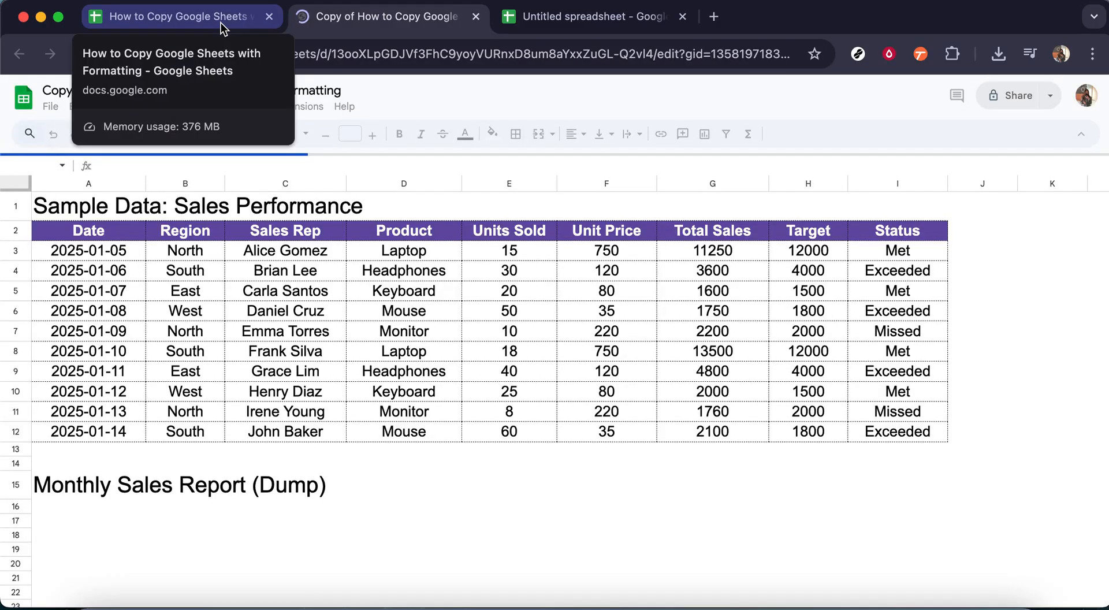
Return to the original spreadsheet and duplicate Sheet4 within it.
click(227, 23)
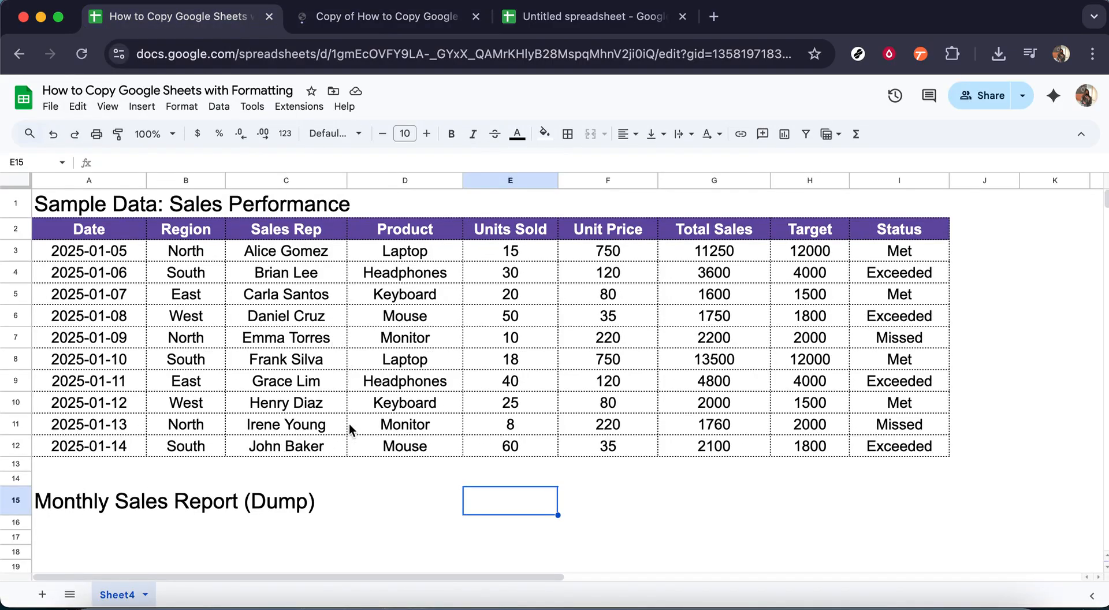
key(Left)
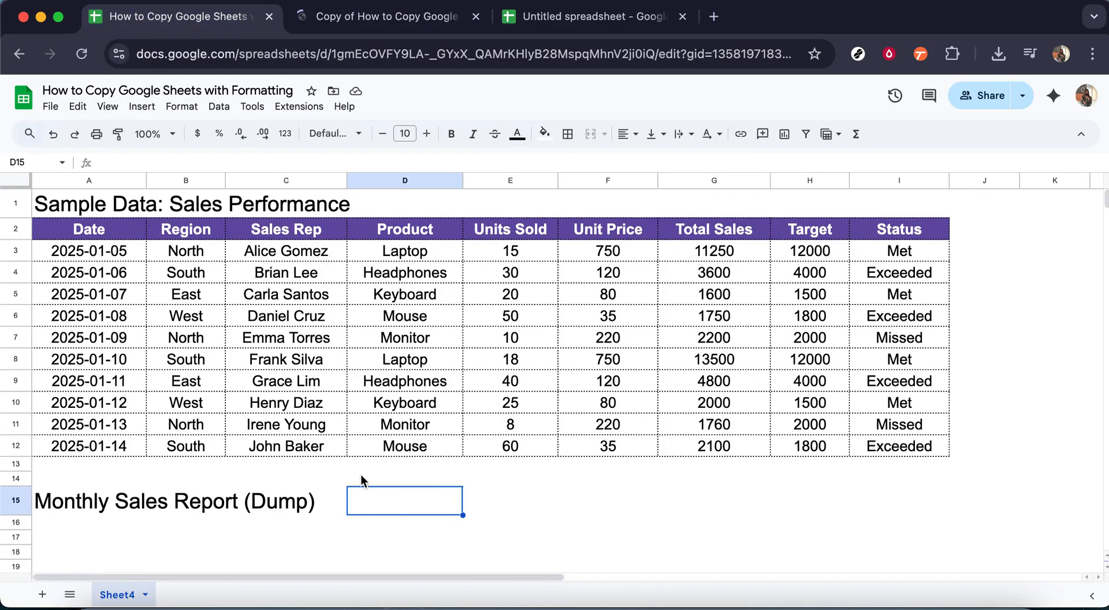
right_click(117, 596)
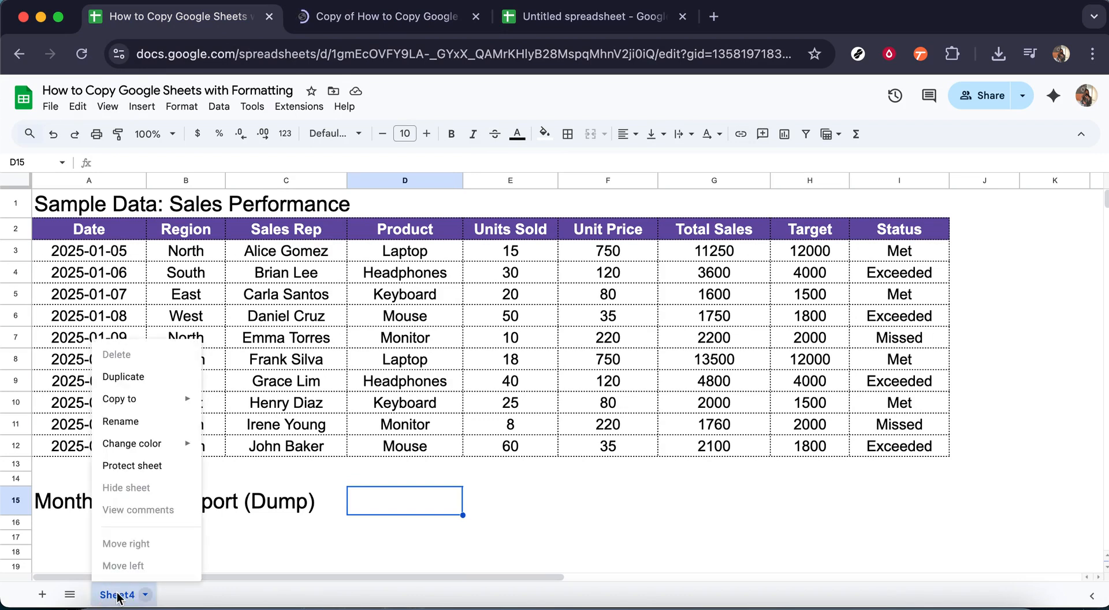
click(131, 379)
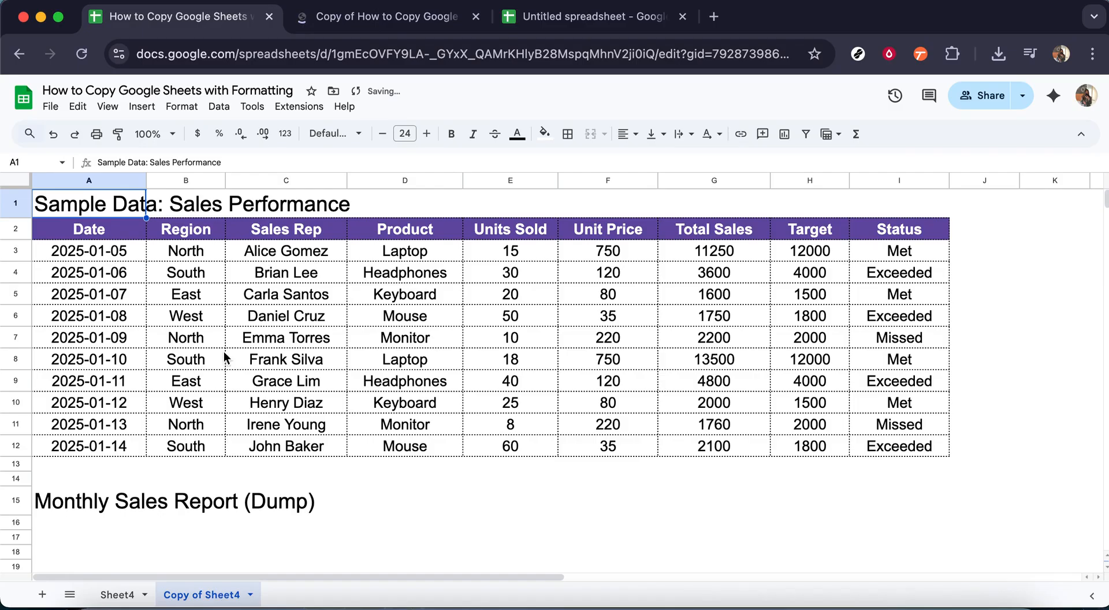
click(401, 477)
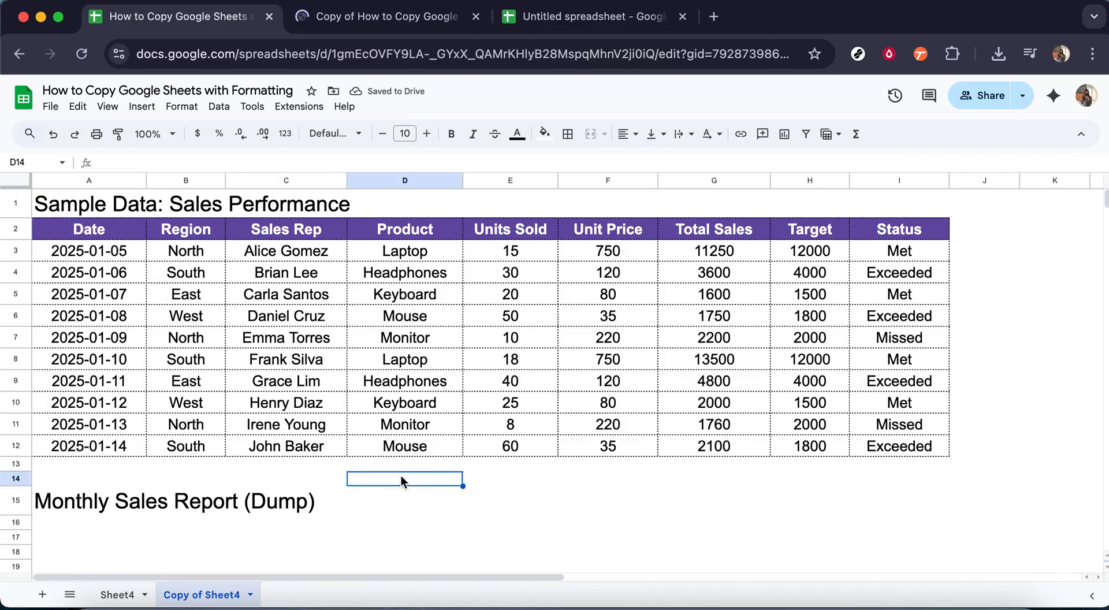